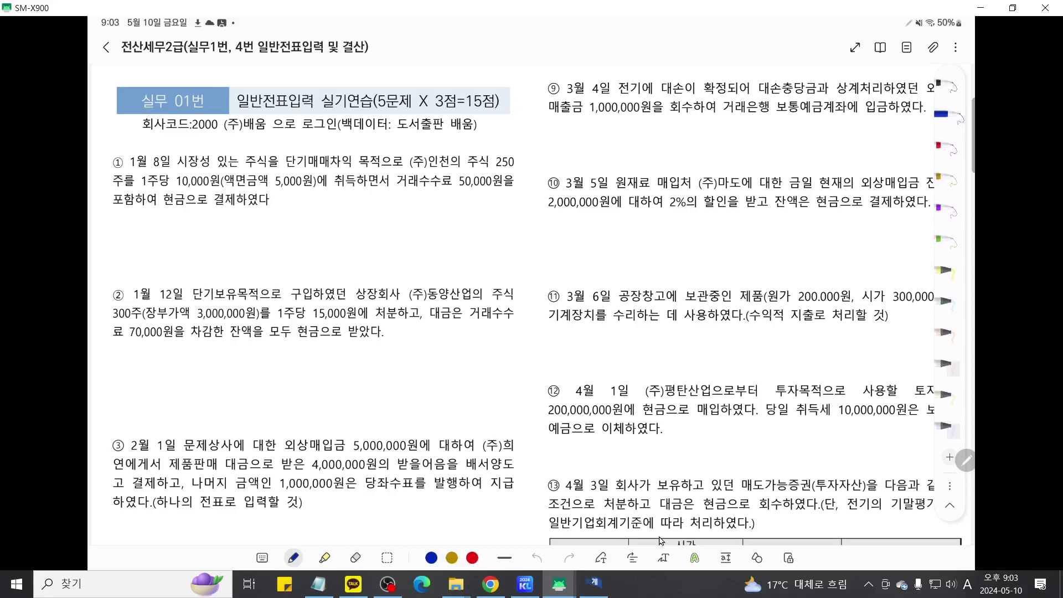
# - Handwrite the page reference "P43" in black above problem ① with an arrow from its number
pyautogui.scroll(-1, 659, 540)
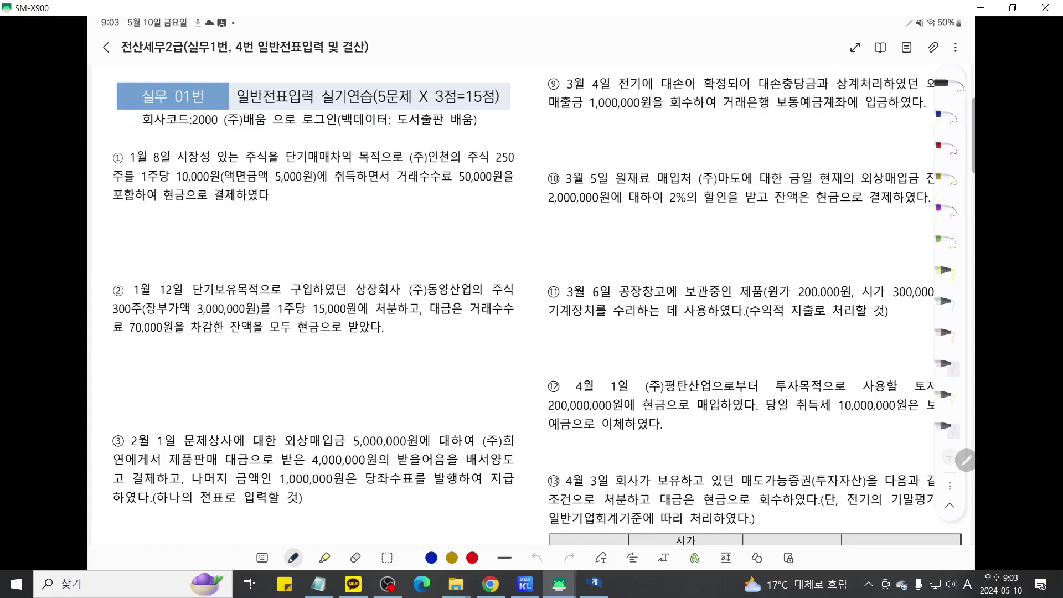
pyautogui.scroll(1, 540, 311)
pyautogui.moveTo(118, 169)
pyautogui.mouseDown()
pyautogui.moveTo(133, 154)
pyautogui.moveTo(161, 160)
pyautogui.mouseUp()
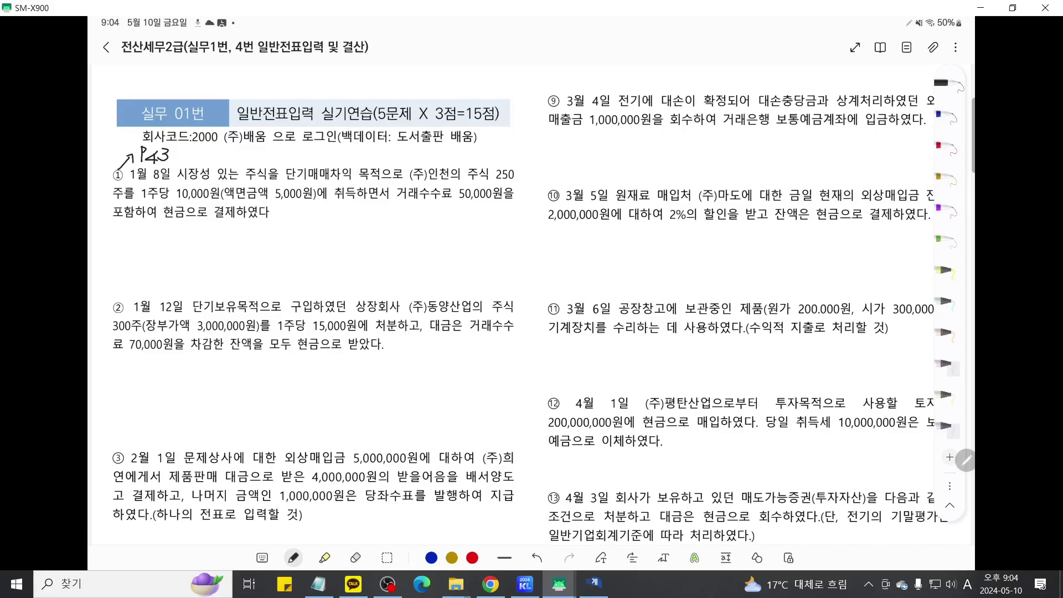
# - Strike through "액면금액 5,000원" in problem ① in green, and switch to the blue pen
pyautogui.click(941, 239)
pyautogui.moveTo(227, 193); pyautogui.dragTo(316, 195)
pyautogui.click(943, 114)
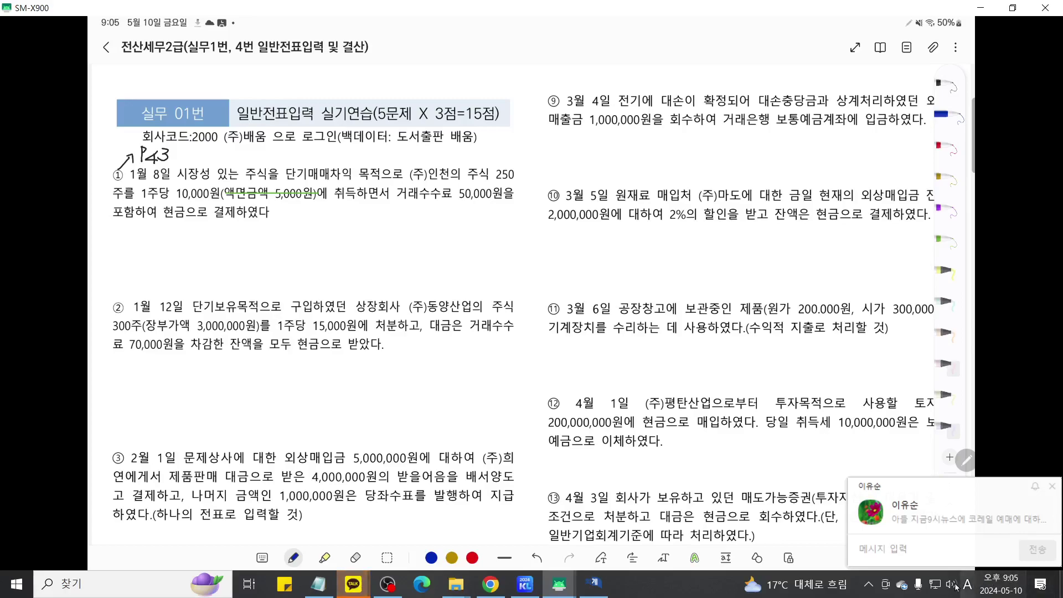
# - Log out of KakaoTalk, dismiss its login window and move its taskbar shortcut back beside the memo app
pyautogui.click(868, 584)
pyautogui.rightClick(896, 529)
pyautogui.click(930, 501)
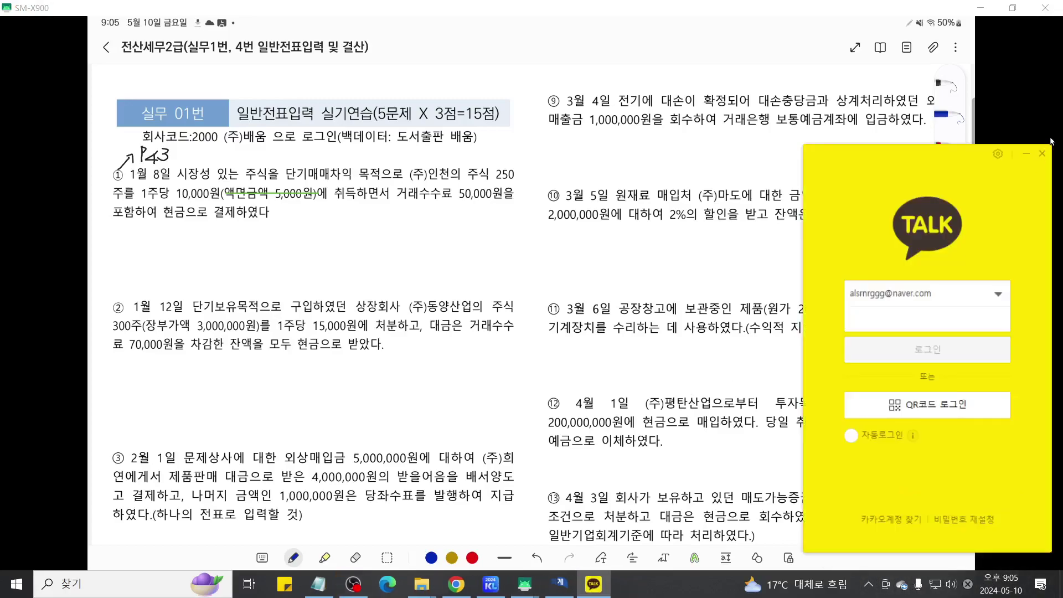
pyautogui.click(605, 585)
pyautogui.moveTo(605, 585); pyautogui.dragTo(353, 585)
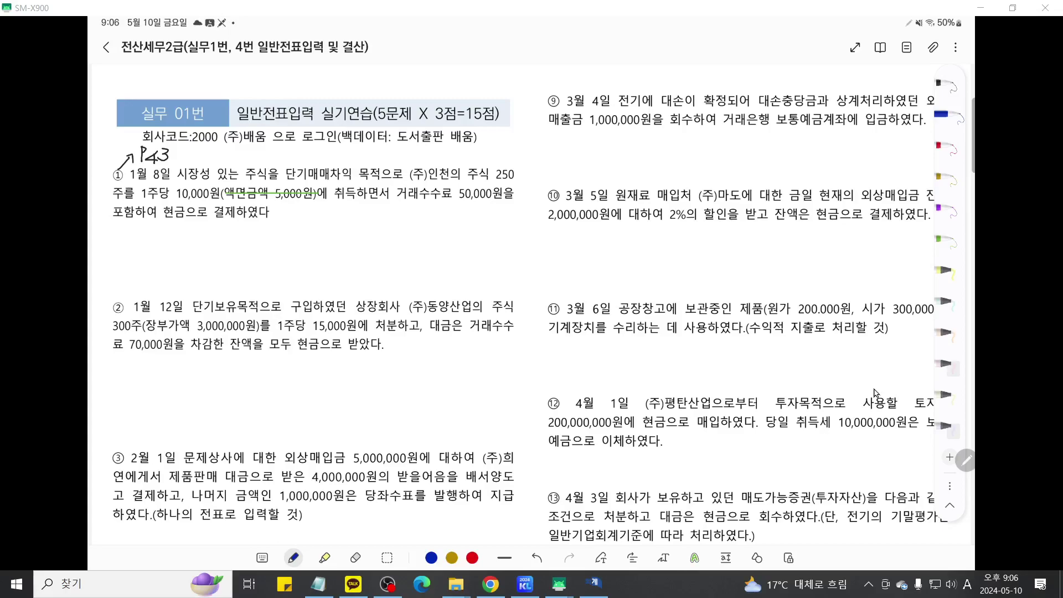
# - Switch to the 일반전표입력 window and look up the vouchers for January 8, 2024
pyautogui.click(593, 583)
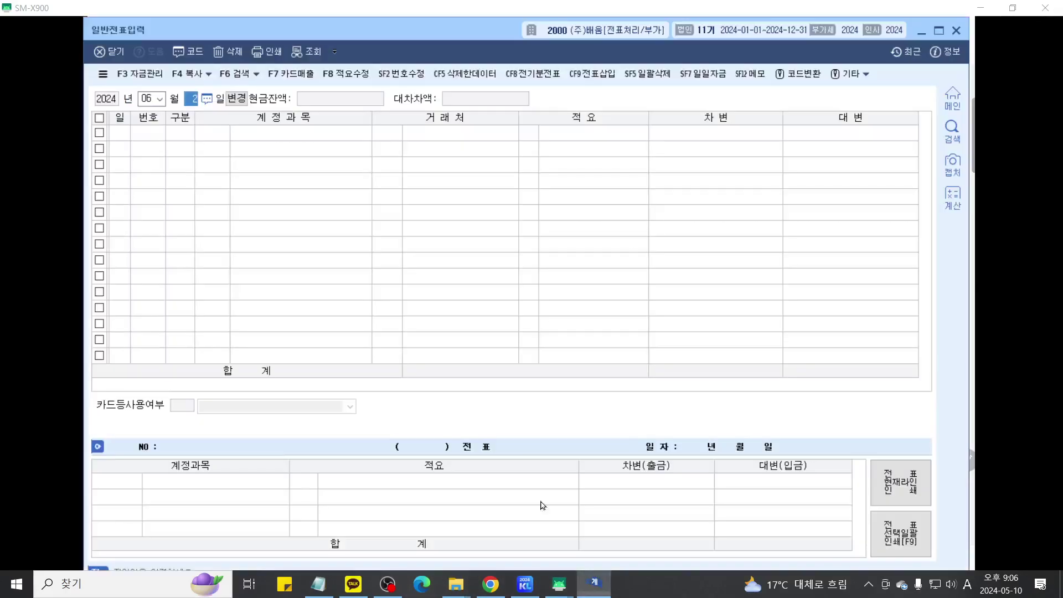
pyautogui.click(388, 584)
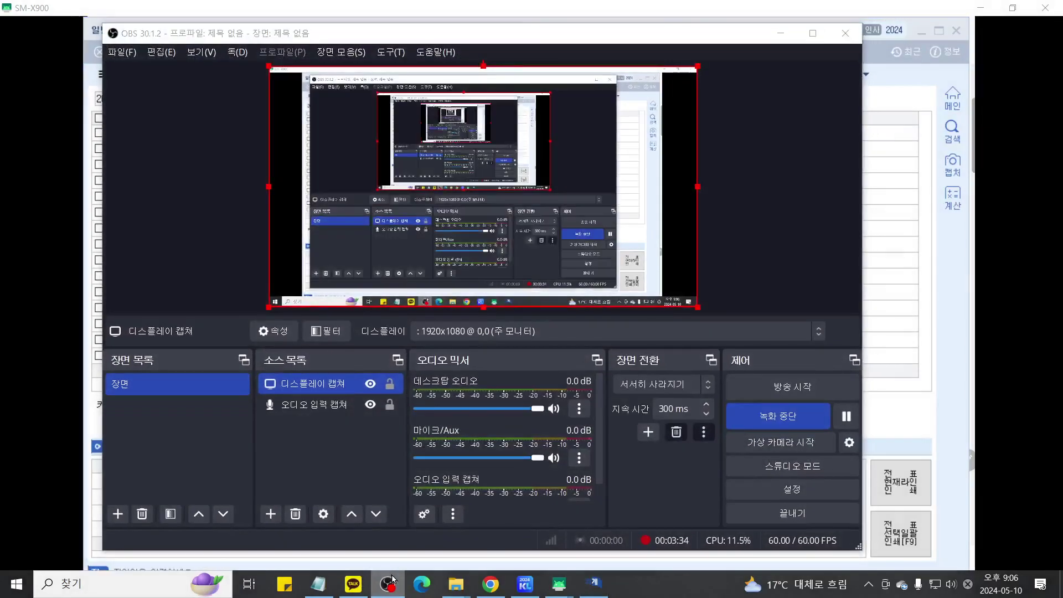
pyautogui.click(388, 583)
pyautogui.hotkey('shift', 'Tab')
pyautogui.write('01')
pyautogui.press('Return')
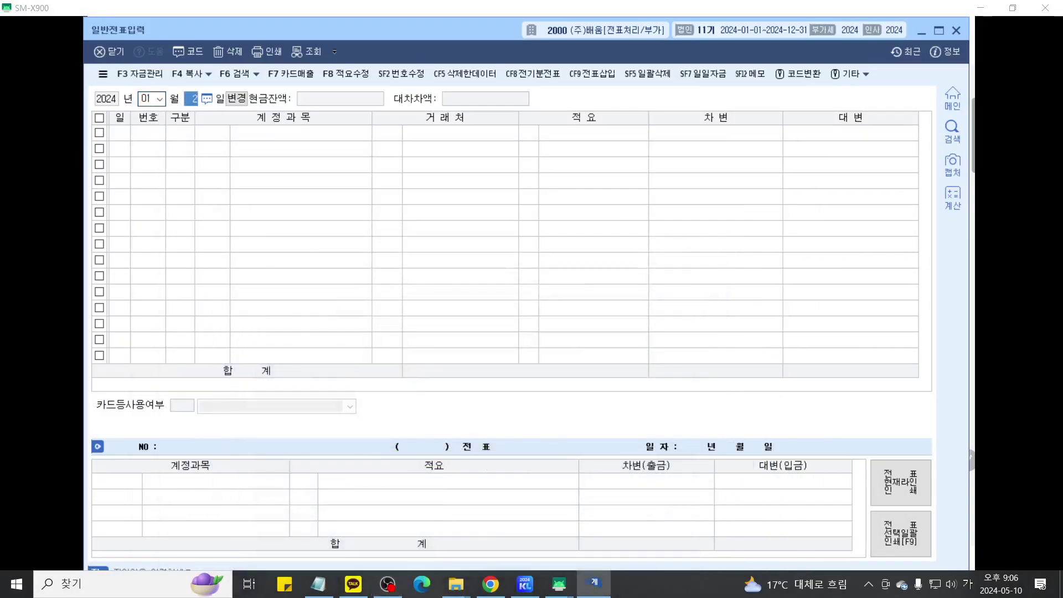
pyautogui.write('8')
pyautogui.press('Return')
# - Magnify the January 8 share-purchase voucher to review its entries, and return to problem ② in the tablet notes
pyautogui.hotkey('ctrl', '2')
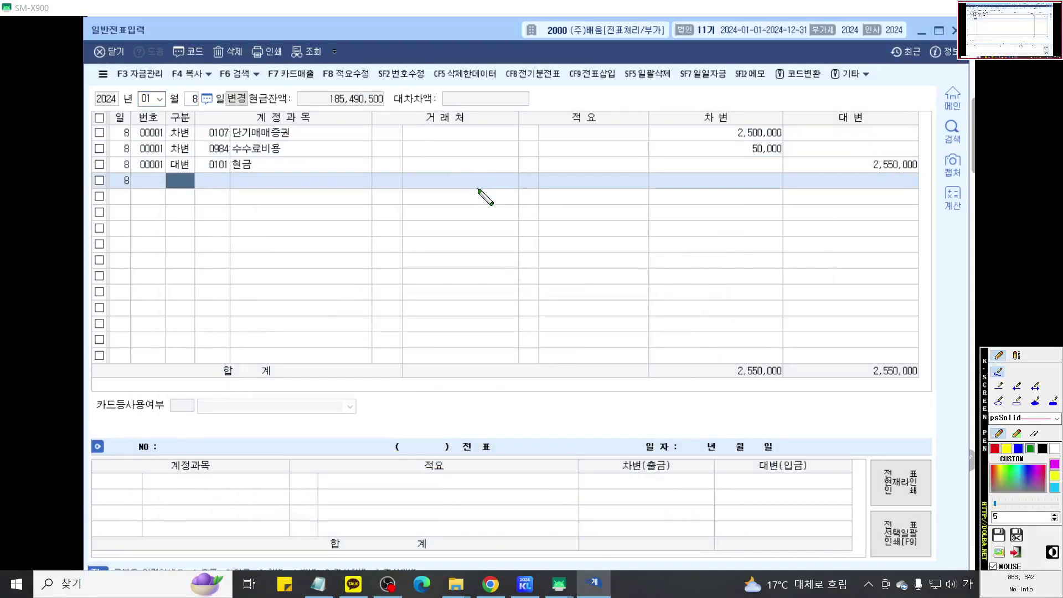
pyautogui.scroll(3, 478, 193)
pyautogui.scroll(-3, 477, 193)
pyautogui.scroll(3, 471, 236)
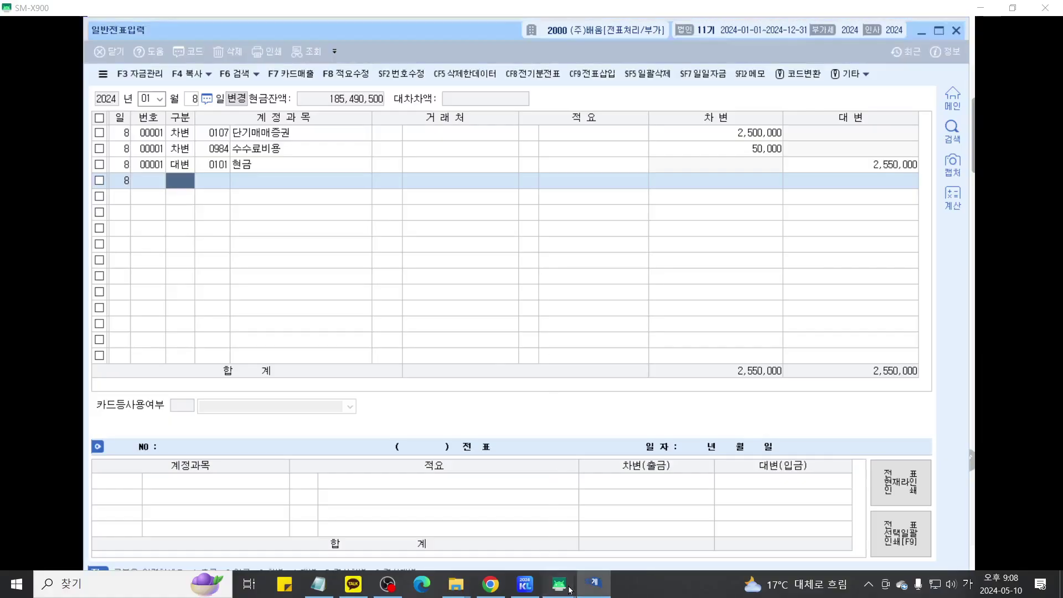
pyautogui.click(559, 584)
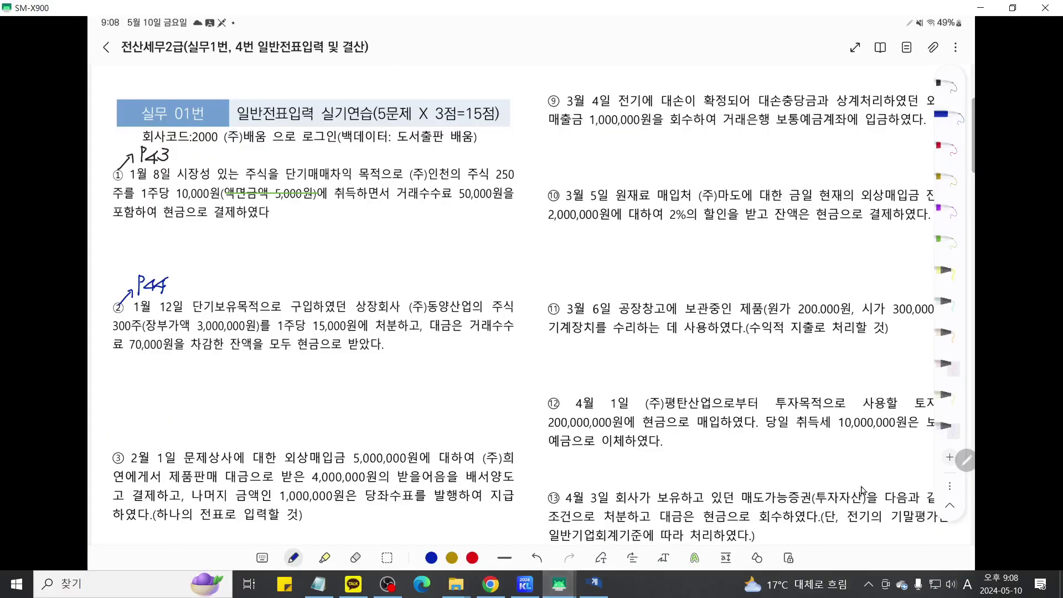
pyautogui.scroll(-3, 861, 490)
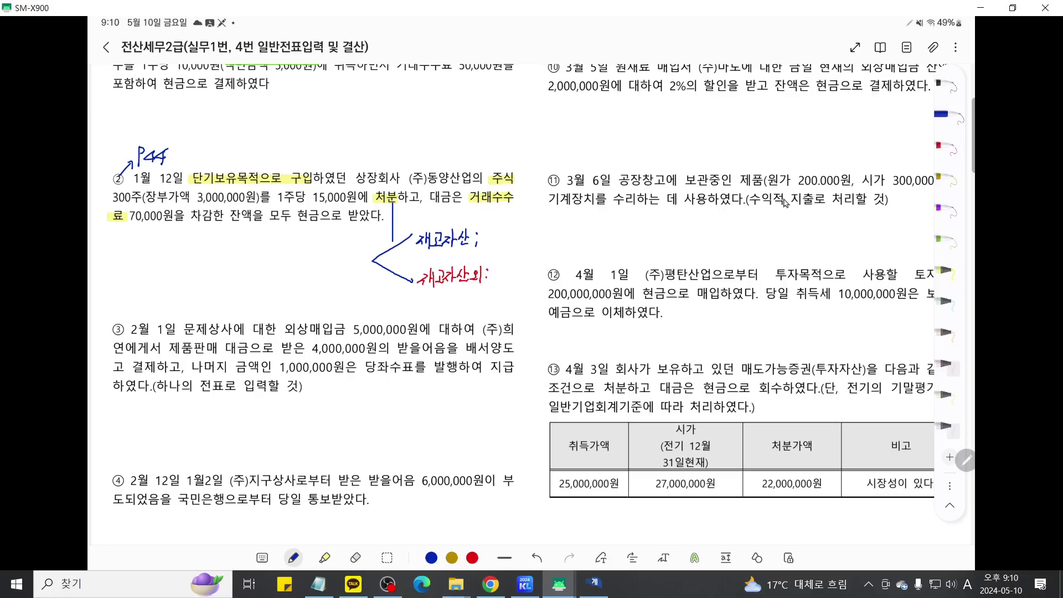
# - Open [젬]사업보고서(2024.04.05).pdf from the Downloads folder and find the 판매비와관리비 section of the income statement
pyautogui.click(423, 586)
pyautogui.moveTo(456, 584)
pyautogui.click(373, 526)
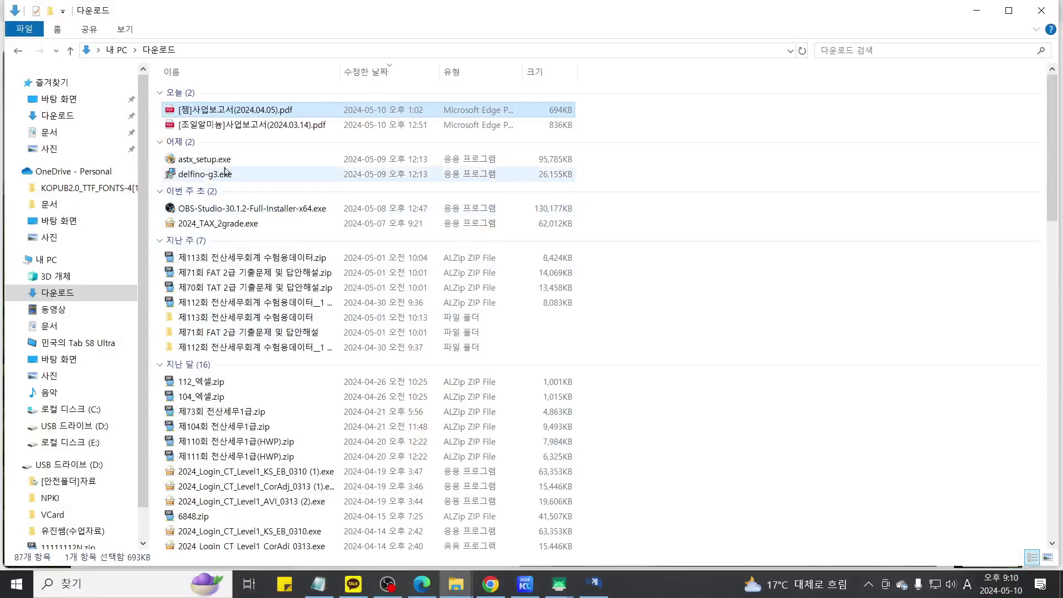
pyautogui.doubleClick(227, 114)
pyautogui.scroll(-20, 358, 247)
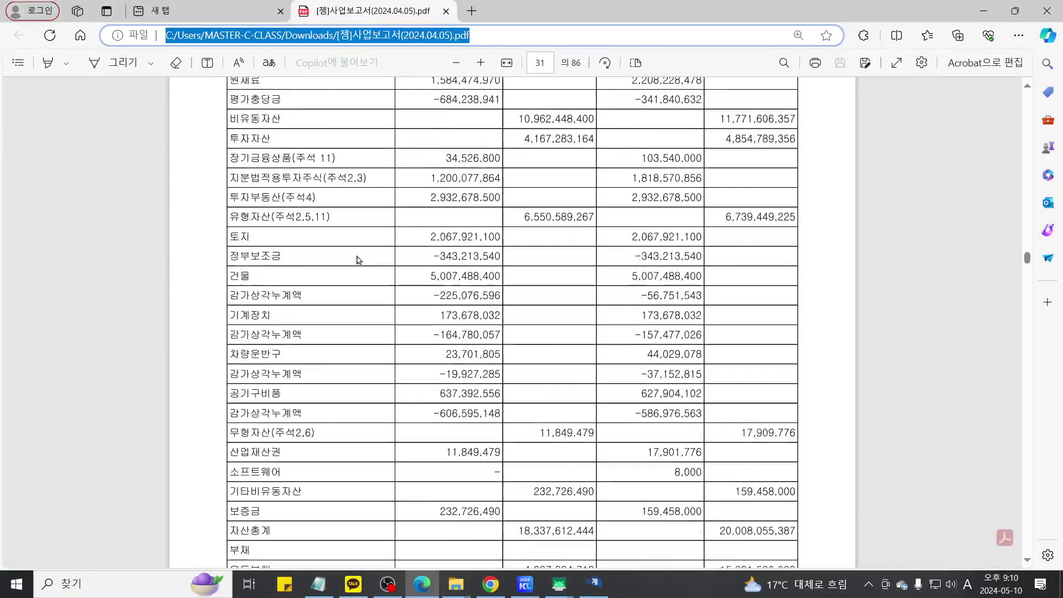
pyautogui.scroll(-6, 355, 260)
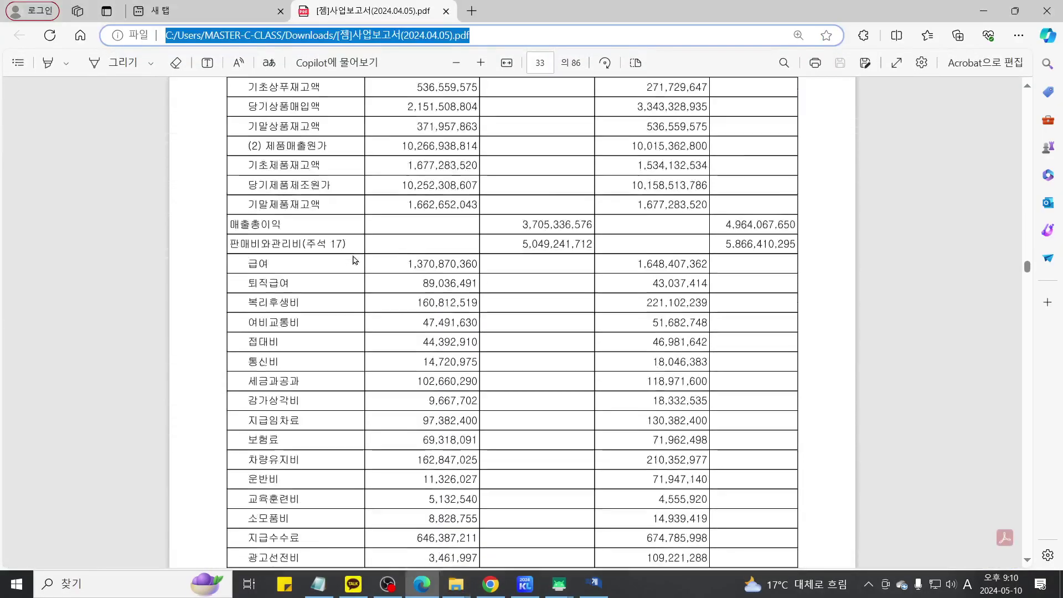
# - Magnify the income statement and frame the 판매비와관리비 items from 급여 to 판매수수료 with a green rectangle
pyautogui.hotkey('ctrl', 'F1')
pyautogui.scroll(3, 372, 268)
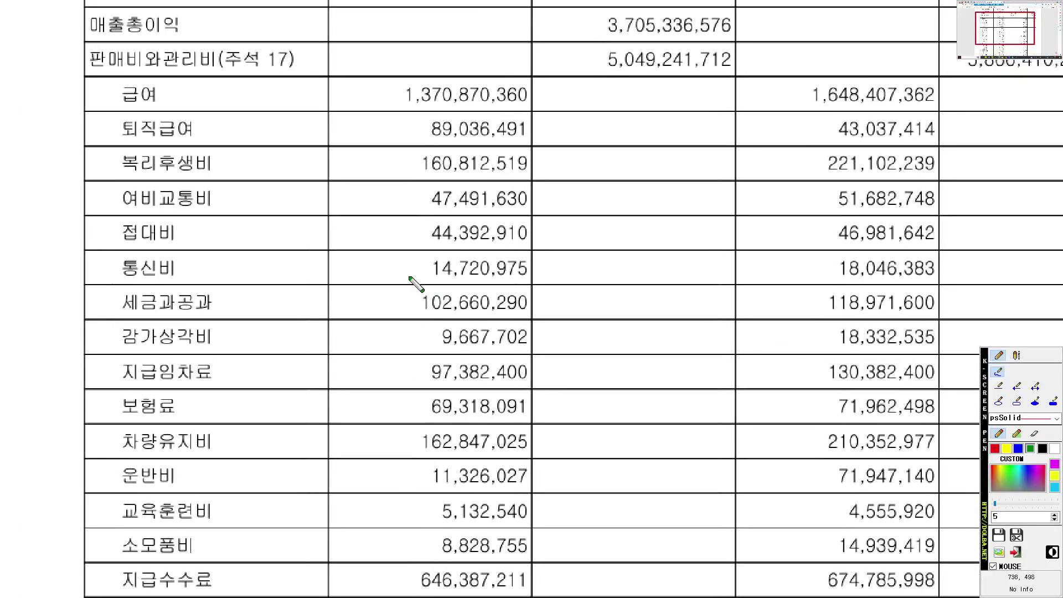
pyautogui.click(1017, 401)
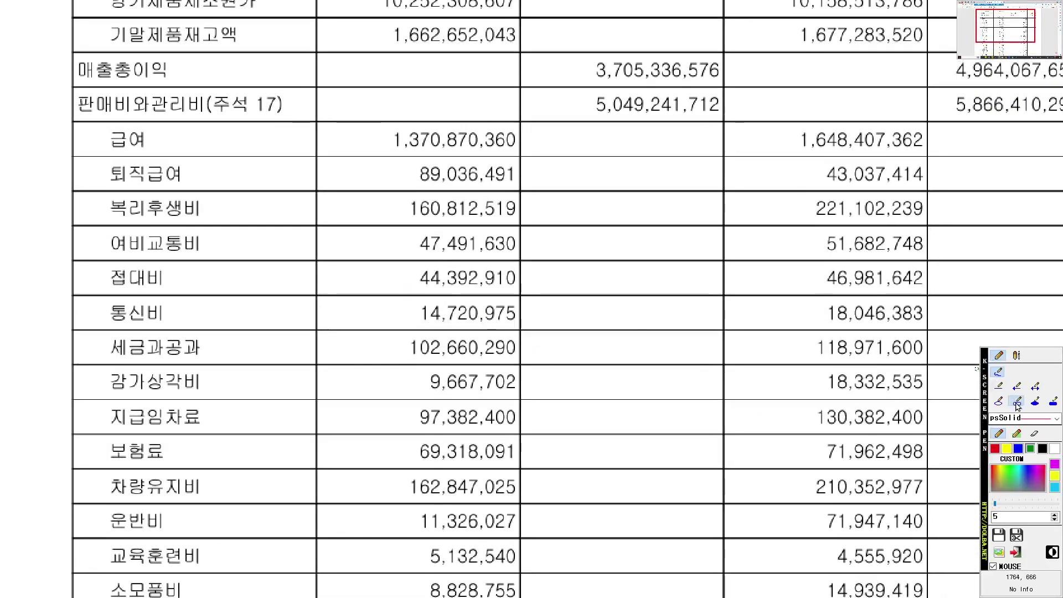
pyautogui.scroll(-3, 228, 230)
pyautogui.scroll(1, 200, 196)
pyautogui.moveTo(137, 82)
pyautogui.mouseDown()
pyautogui.moveTo(501, 548)
pyautogui.moveTo(502, 593)
pyautogui.mouseUp()
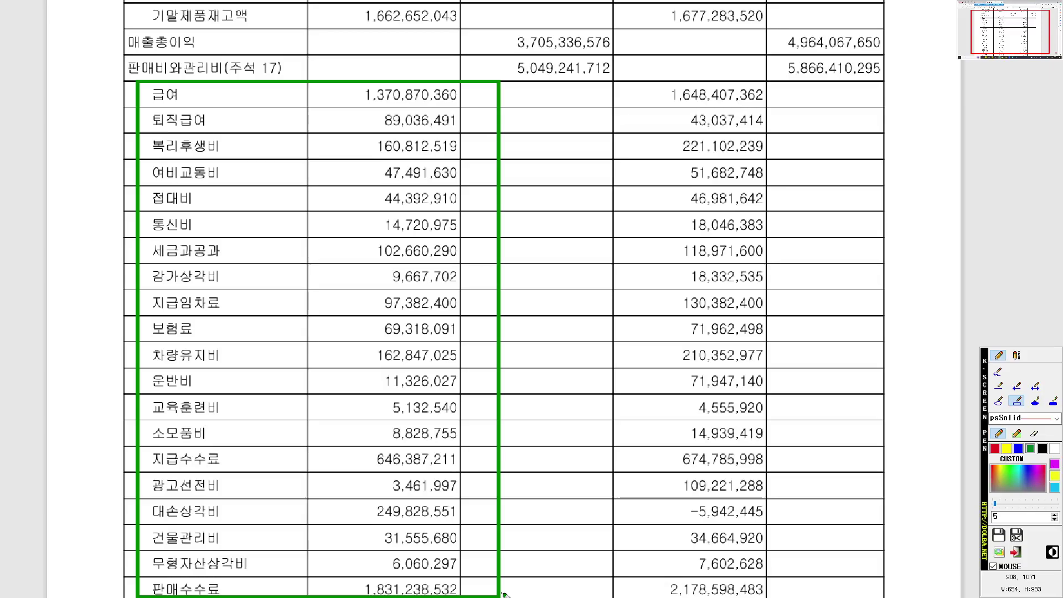
pyautogui.press('Escape')
# - Frame the 외환차익 to 유형자산처분이익 rows under 영업외수익 with a green rectangle, and return to the tablet notes
pyautogui.scroll(-7, 465, 320)
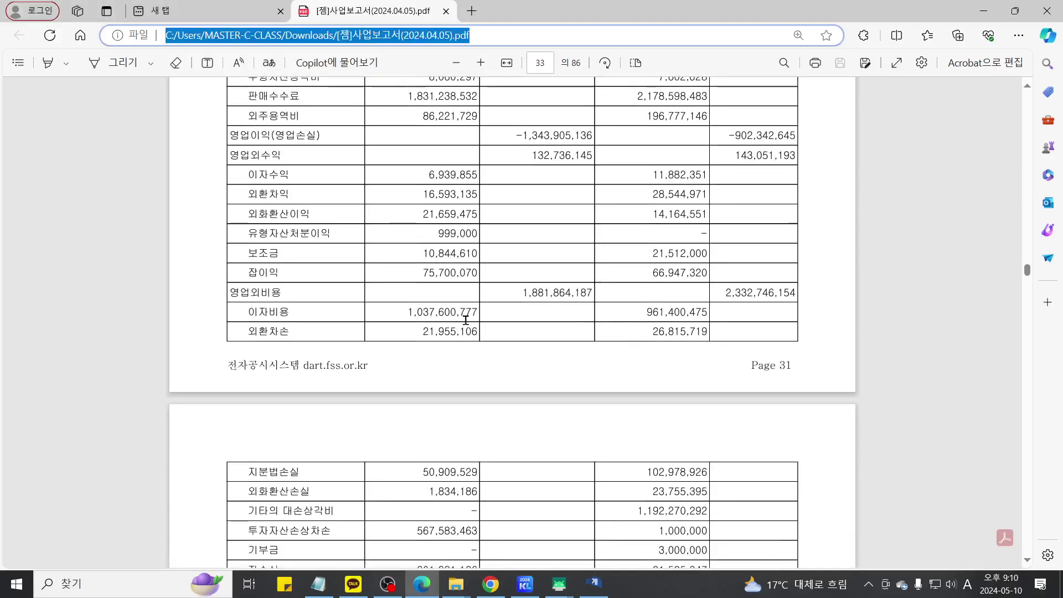
pyautogui.scroll(1, 465, 320)
pyautogui.hotkey('ctrl', 'shift', 'z')
pyautogui.scroll(3, 470, 321)
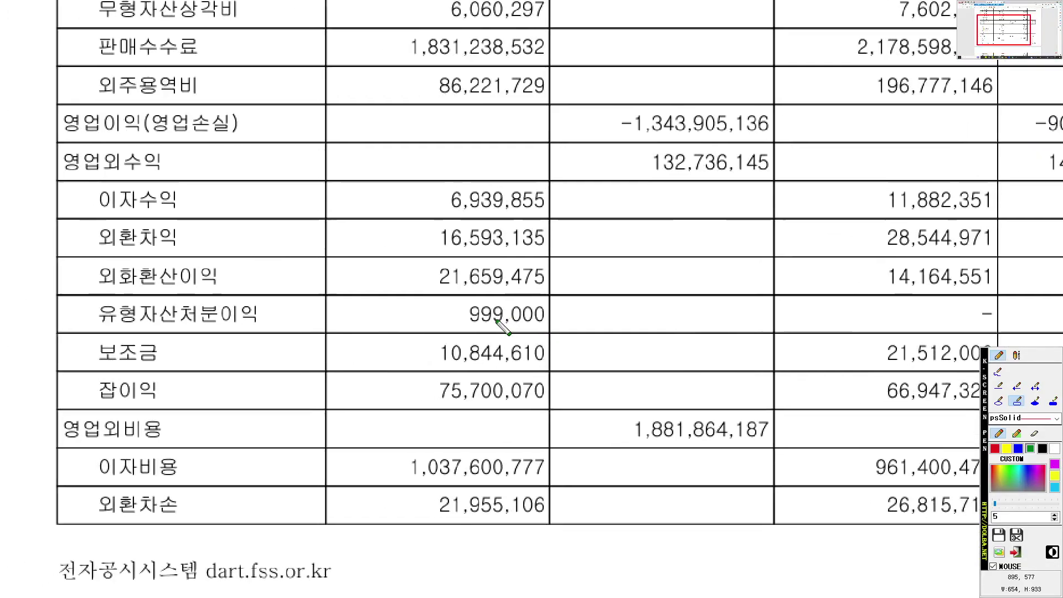
pyautogui.moveTo(65, 217); pyautogui.dragTo(568, 334)
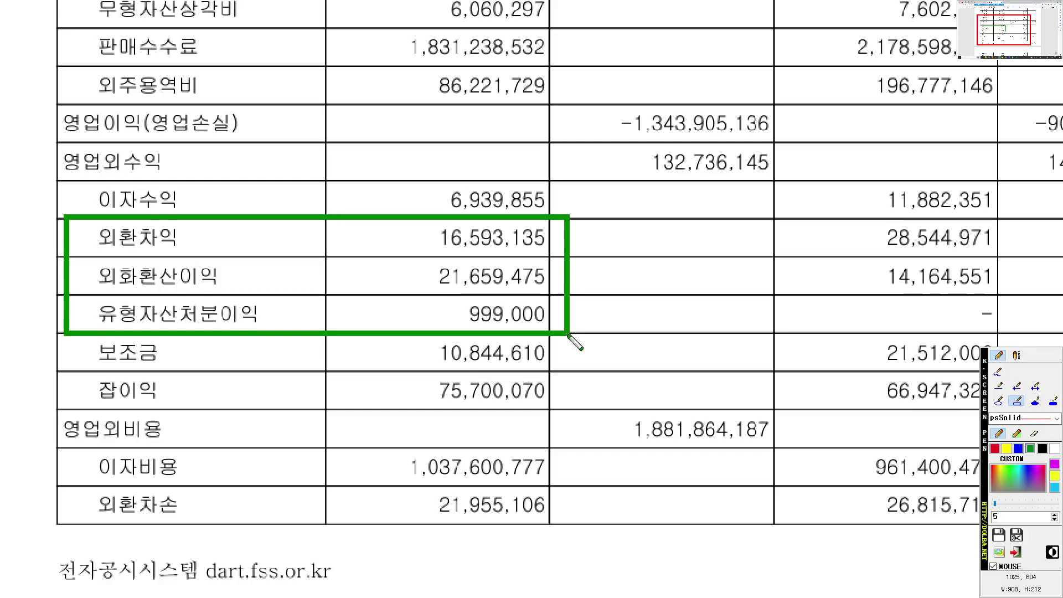
pyautogui.press('Escape')
pyautogui.moveTo(558, 579)
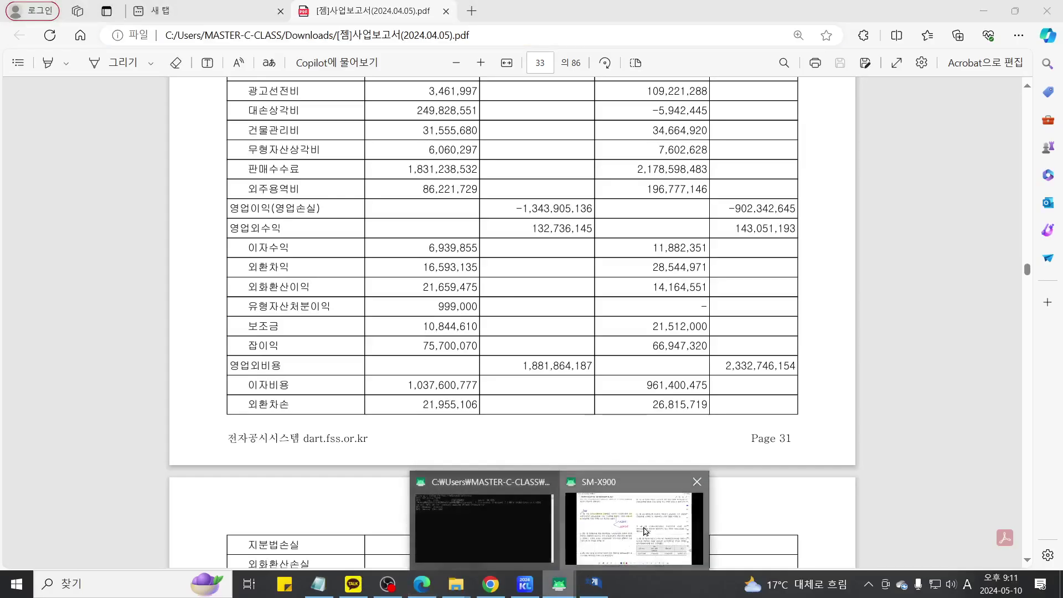
pyautogui.click(644, 531)
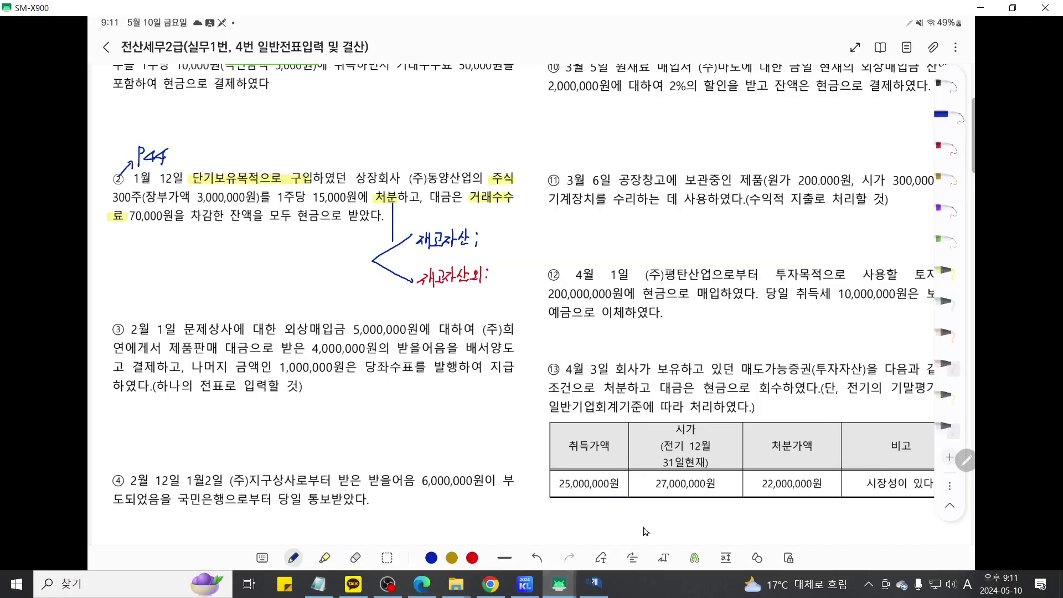
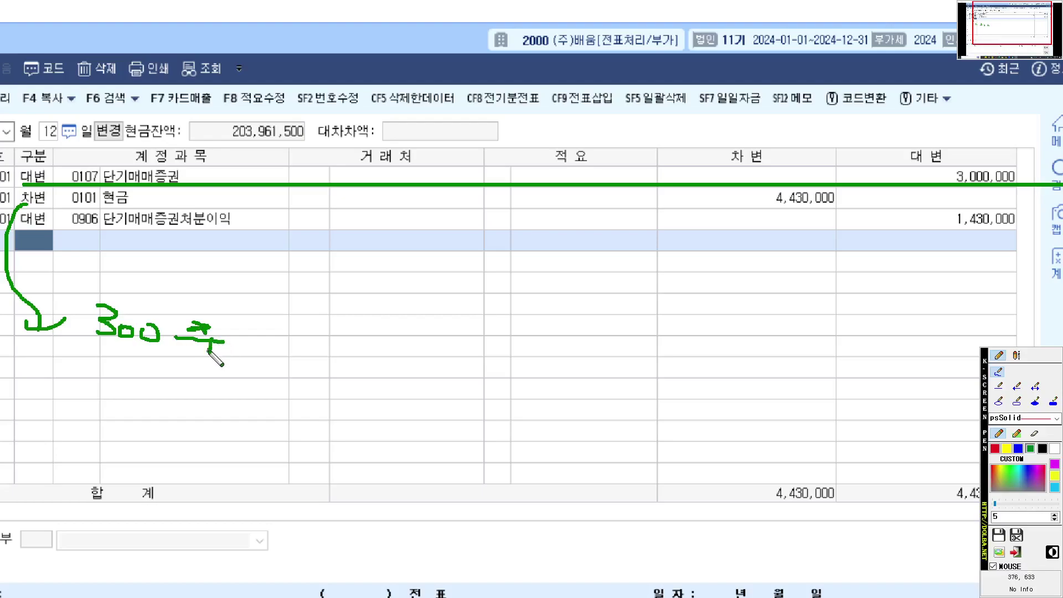
# - Complete the handwritten cash calculation "300주 × 15,000 − 70,000" under the January 12 voucher, and return to the tablet notes
pyautogui.moveTo(252, 320); pyautogui.dragTo(274, 335)
pyautogui.moveTo(273, 317)
pyautogui.mouseDown()
pyautogui.moveTo(253, 337)
pyautogui.moveTo(303, 332)
pyautogui.moveTo(332, 345)
pyautogui.moveTo(335, 331)
pyautogui.mouseUp()
pyautogui.moveTo(343, 341)
pyautogui.mouseDown()
pyautogui.moveTo(337, 348)
pyautogui.moveTo(388, 335)
pyautogui.moveTo(537, 355)
pyautogui.moveTo(554, 339)
pyautogui.moveTo(608, 359)
pyautogui.mouseUp()
pyautogui.moveTo(645, 345)
pyautogui.mouseDown()
pyautogui.moveTo(676, 359)
pyautogui.moveTo(678, 347)
pyautogui.mouseUp()
pyautogui.moveTo(728, 335)
pyautogui.mouseDown()
pyautogui.moveTo(742, 360)
pyautogui.moveTo(725, 335)
pyautogui.mouseUp()
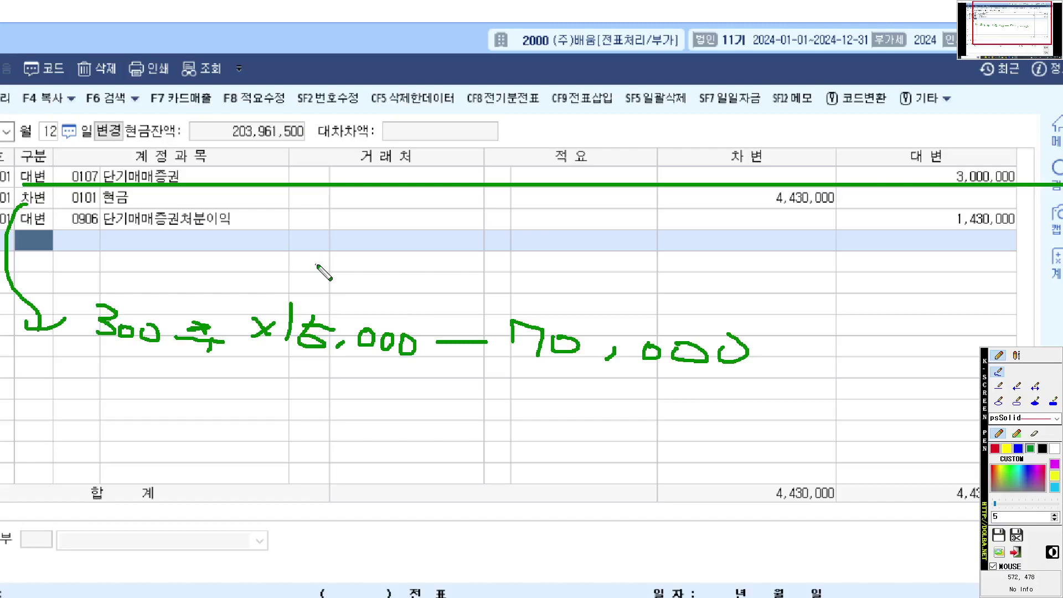
pyautogui.press('Escape')
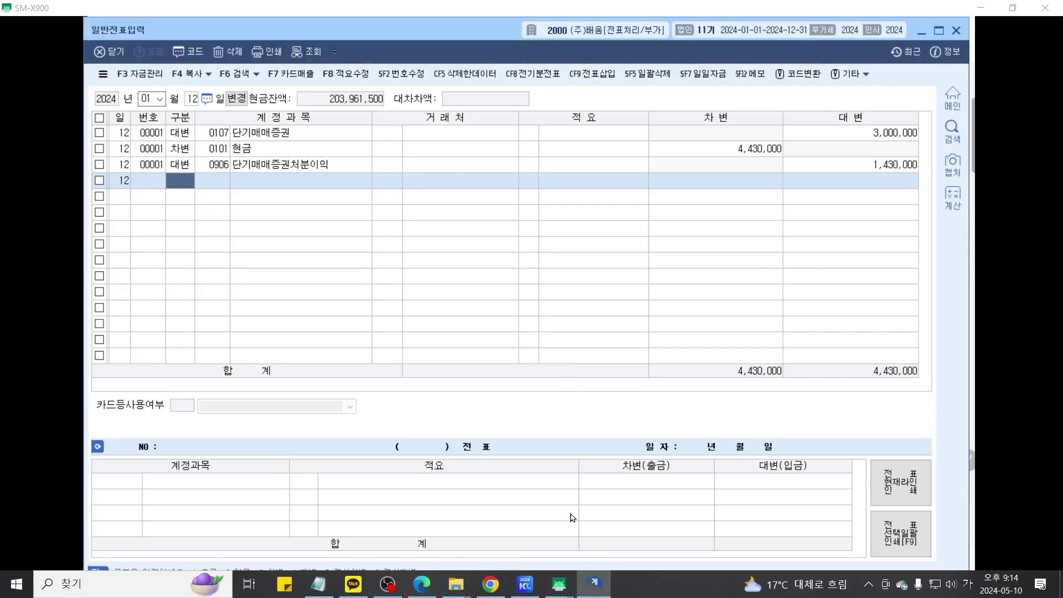
pyautogui.click(563, 579)
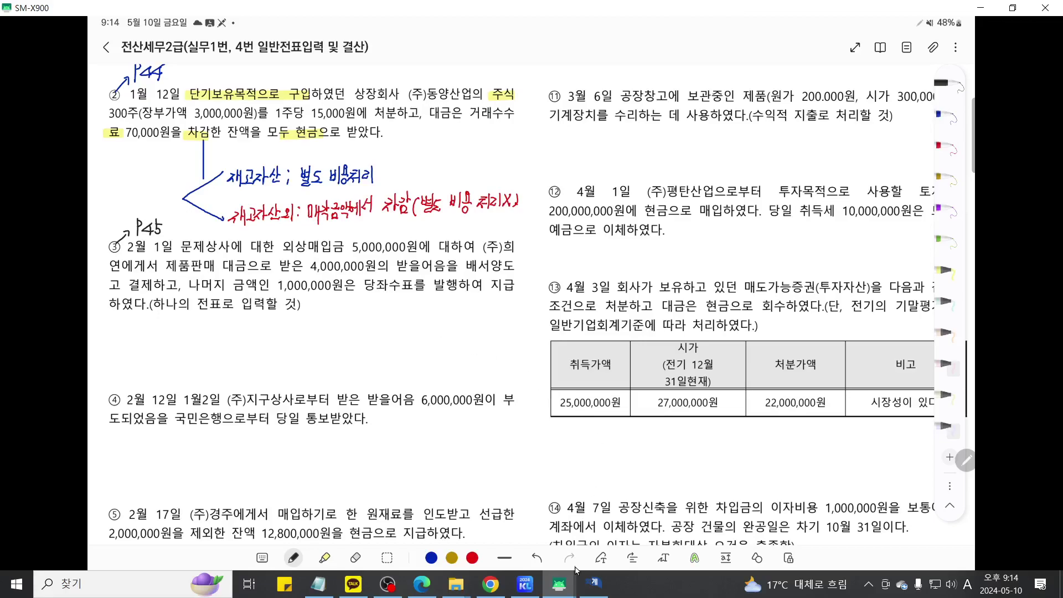
# - Switch to the 일반전표입력 window and look up the vouchers for February 1
pyautogui.click(594, 582)
pyautogui.click(147, 98)
pyautogui.write('2')
pyautogui.press('Return')
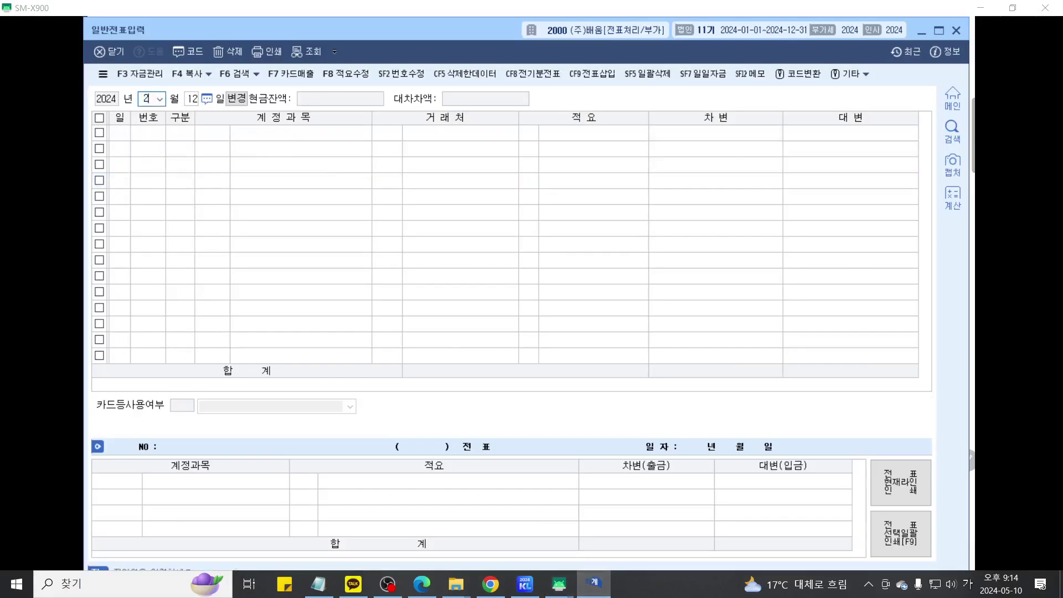
pyautogui.write('1')
pyautogui.press('Return')
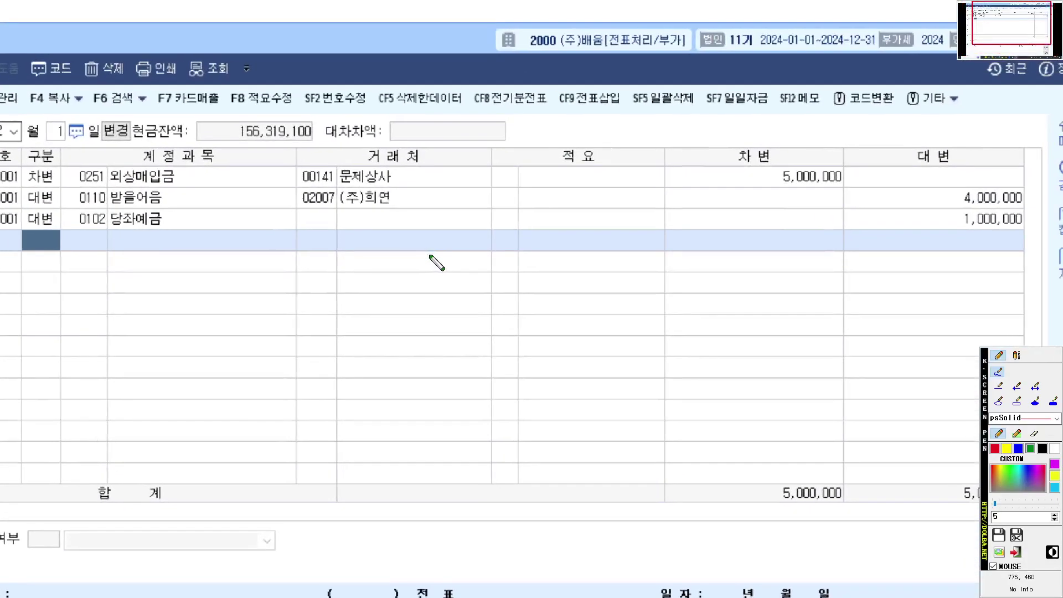
# - Underline the 외상매입금 row of the February 1 voucher in green, and return to the notes at problem ④
pyautogui.moveTo(33, 184); pyautogui.dragTo(849, 184)
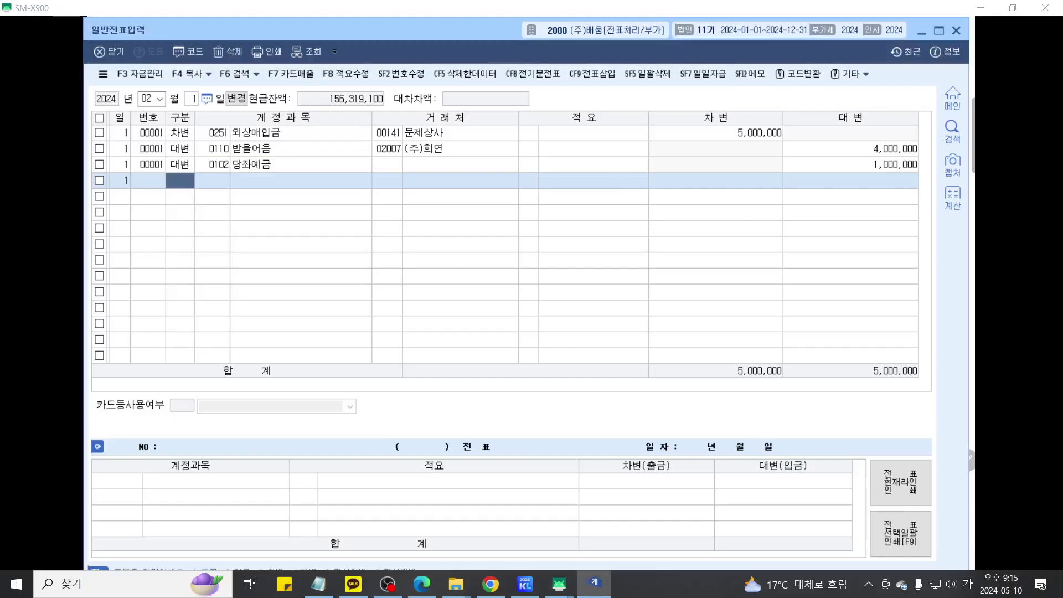
pyautogui.click(559, 584)
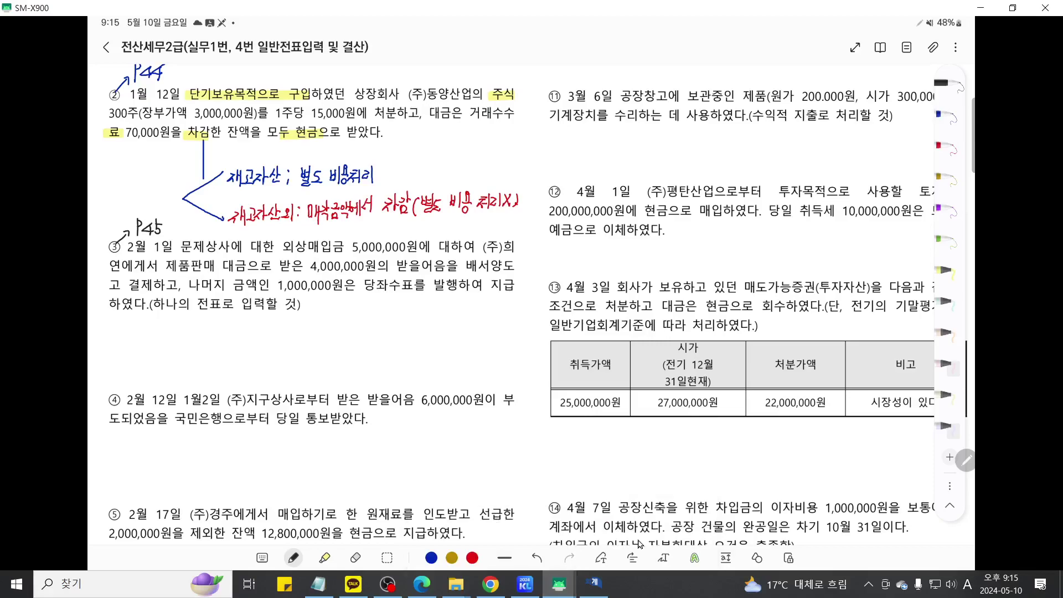
pyautogui.scroll(-5, 638, 545)
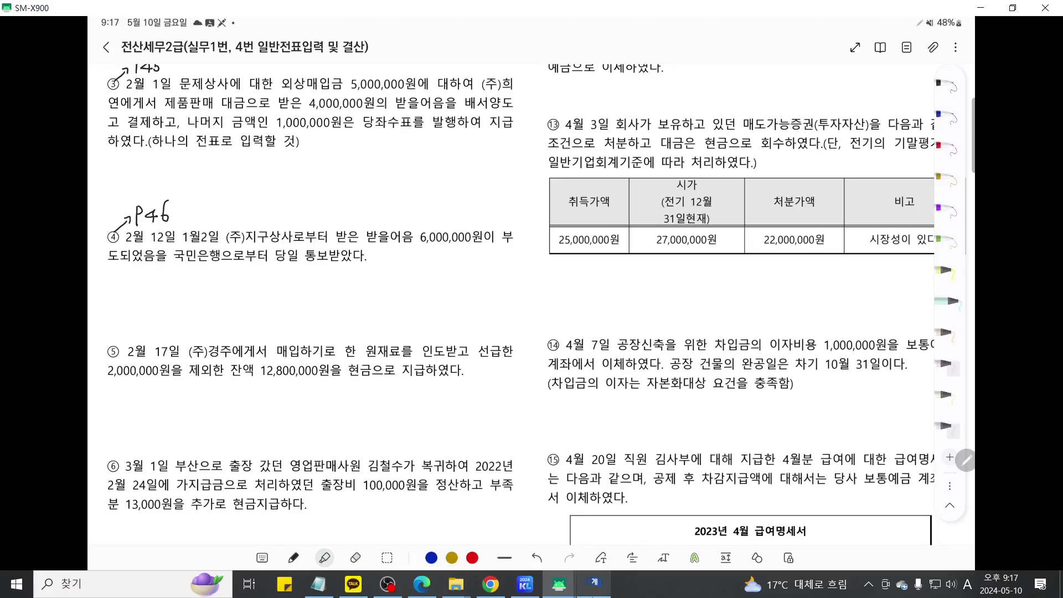
# - Switch to the 일반전표입력 window and look up the vouchers for February 12
pyautogui.click(593, 583)
pyautogui.click(193, 99)
pyautogui.write('12')
pyautogui.press('Return')
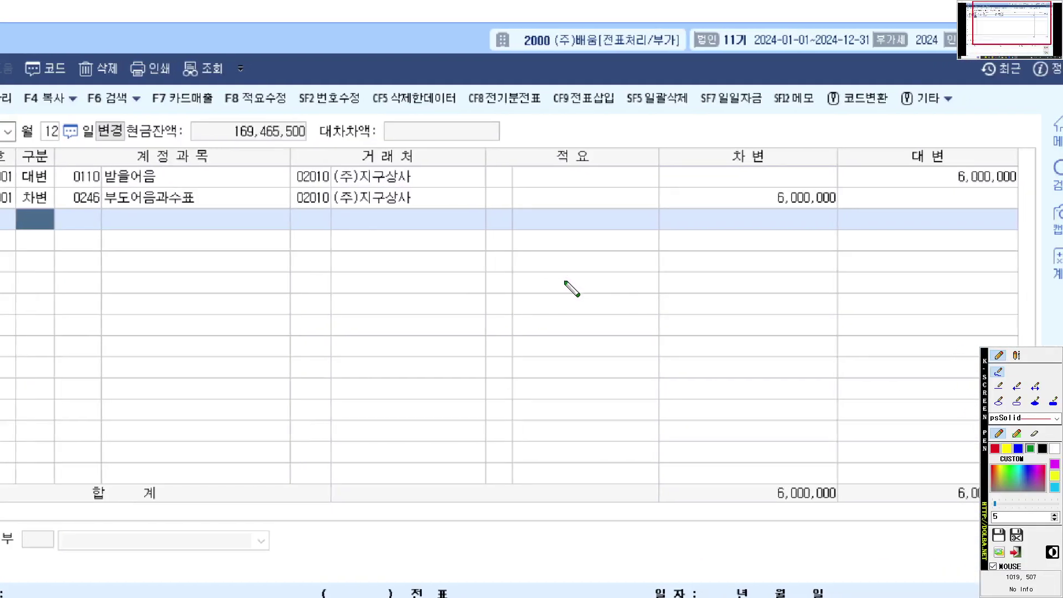
# - Underline the 받을어음 row of the February 12 voucher in red and the 부도어음과수표 row in blue
pyautogui.click(994, 448)
pyautogui.moveTo(23, 184); pyautogui.dragTo(1040, 185)
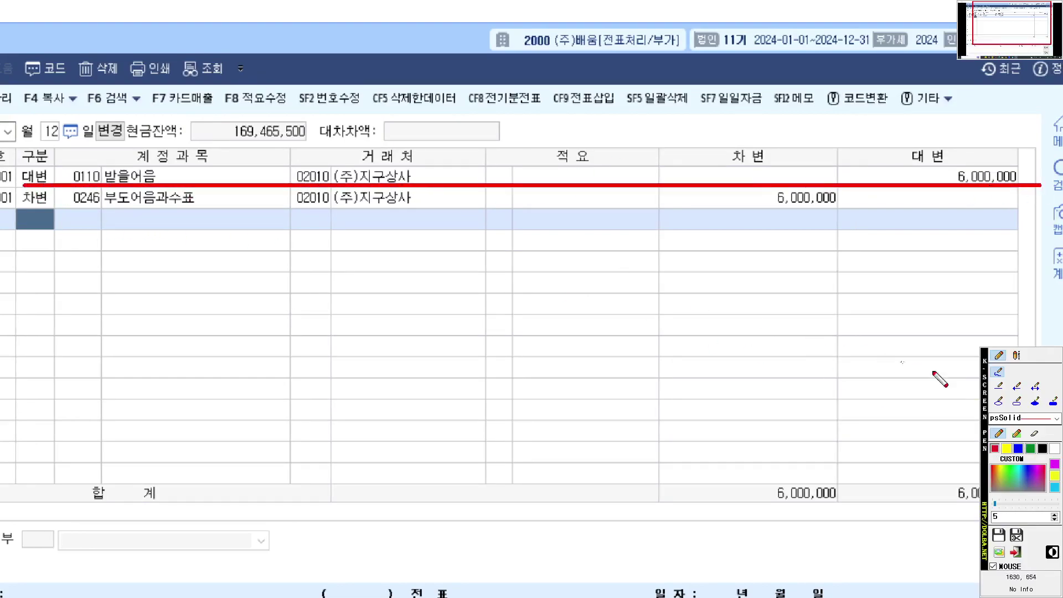
pyautogui.click(1018, 448)
pyautogui.moveTo(30, 208); pyautogui.dragTo(940, 207)
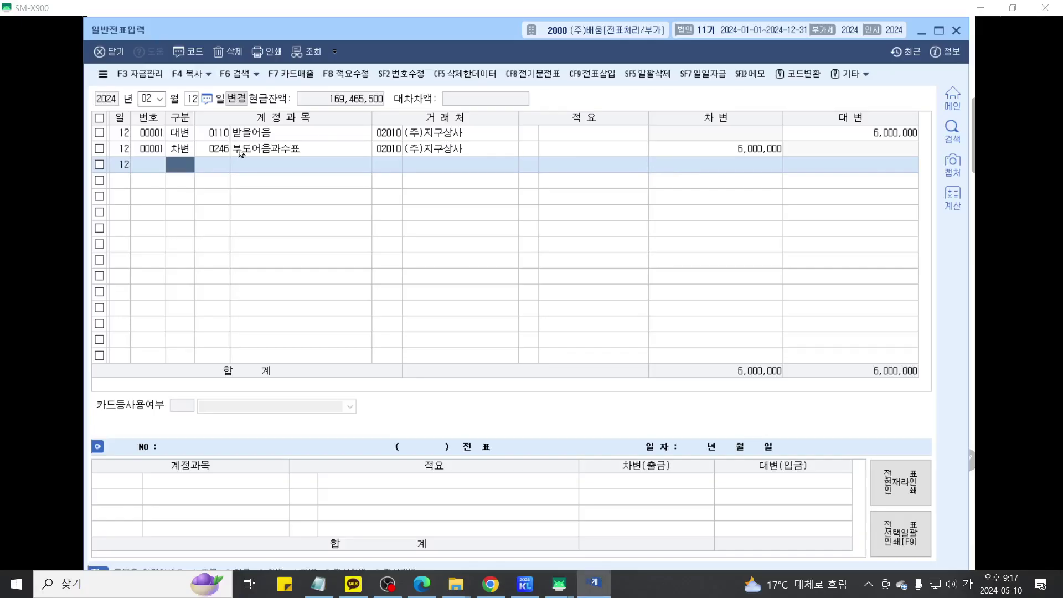
# - Search the account code list for "부도" from the 부도어음과수표 row of the February 12 voucher, and magnify the list
pyautogui.click(88, 206)
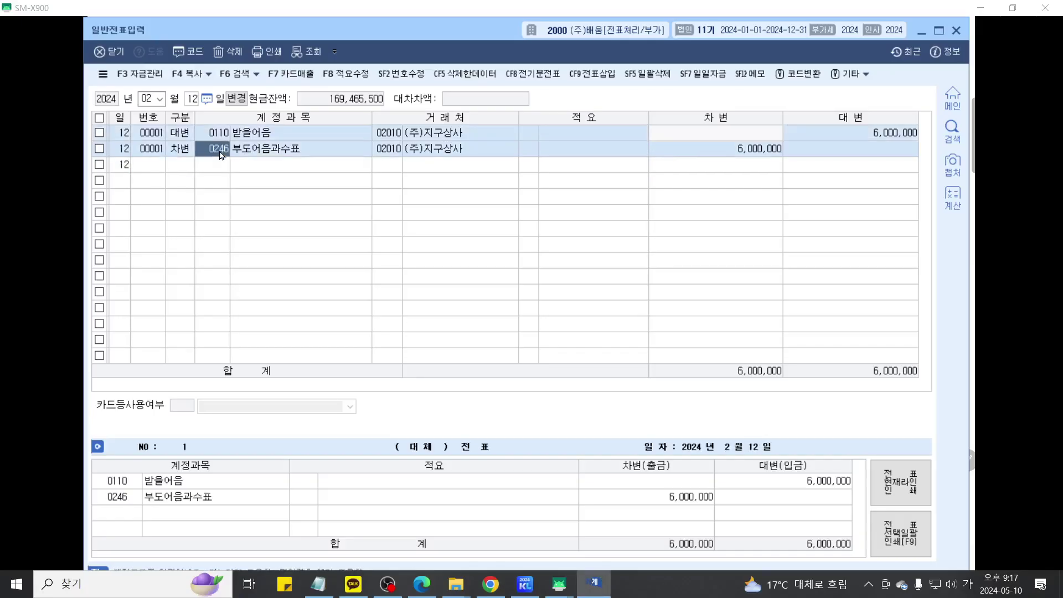
pyautogui.write('부도')
pyautogui.press('Return')
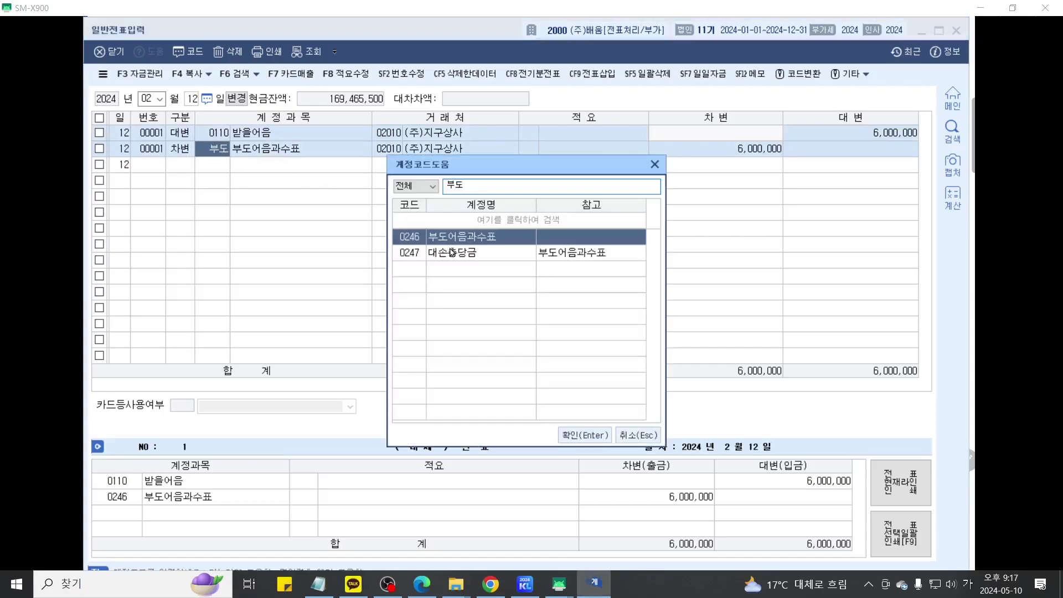
pyautogui.hotkey('ctrl', '2')
pyautogui.scroll(4, 532, 288)
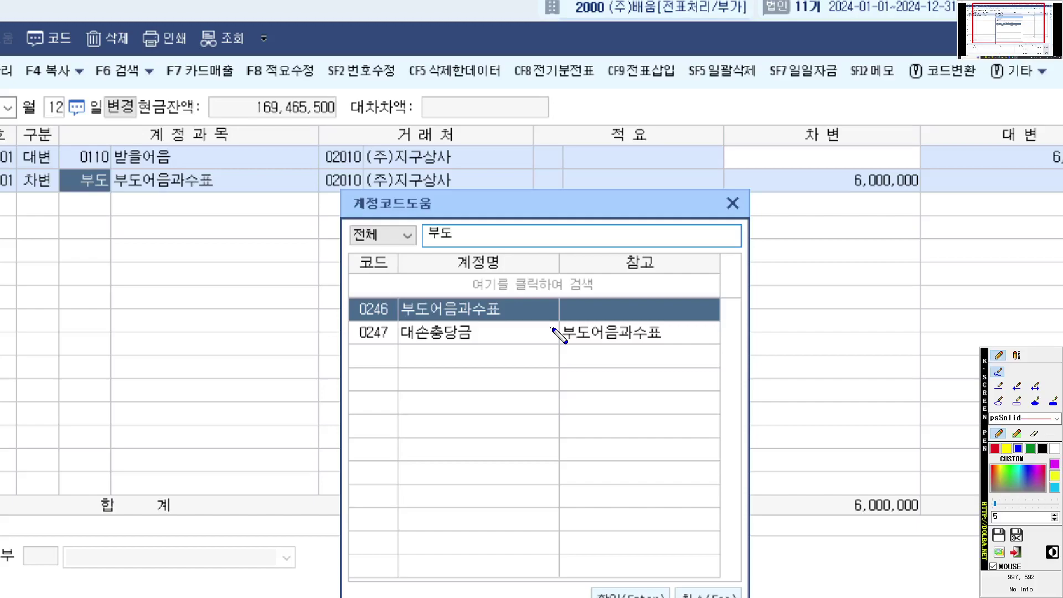
# - Close the account code list without choosing an account, and return to the notes at problem ⑤
pyautogui.write('ㅣ')
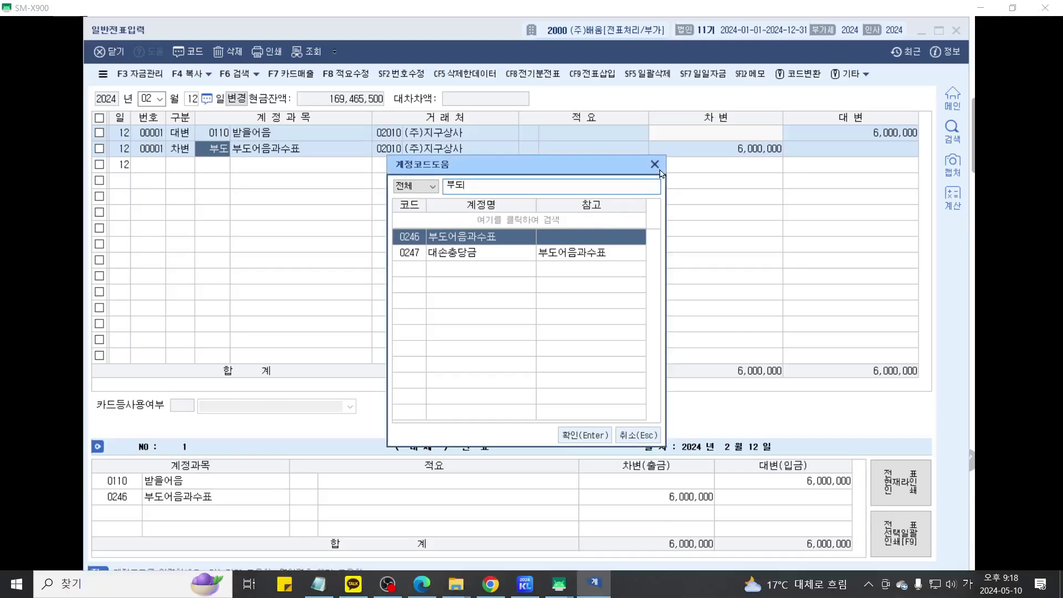
pyautogui.click(655, 165)
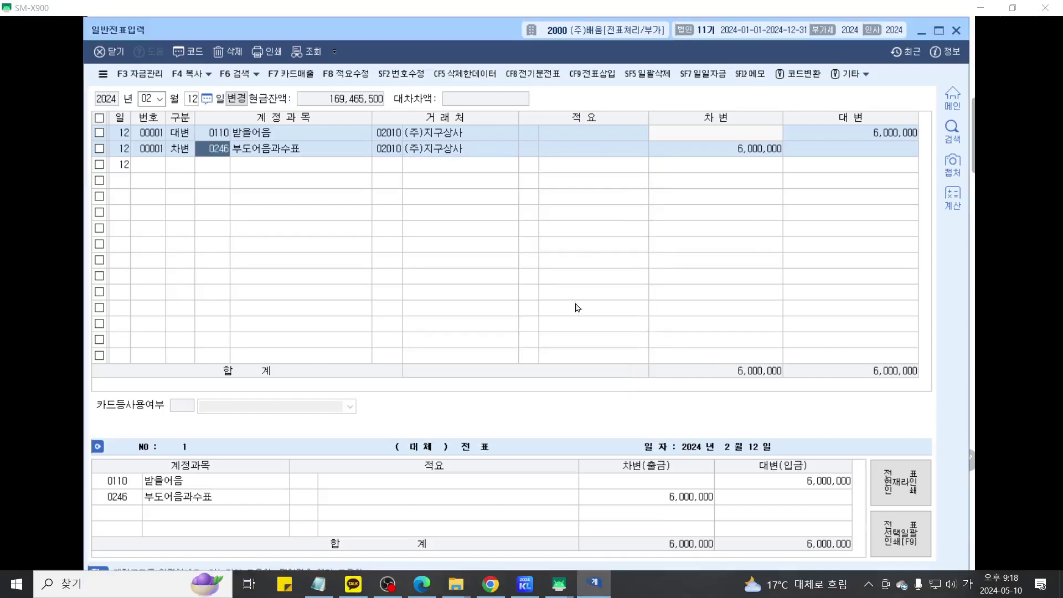
pyautogui.click(559, 584)
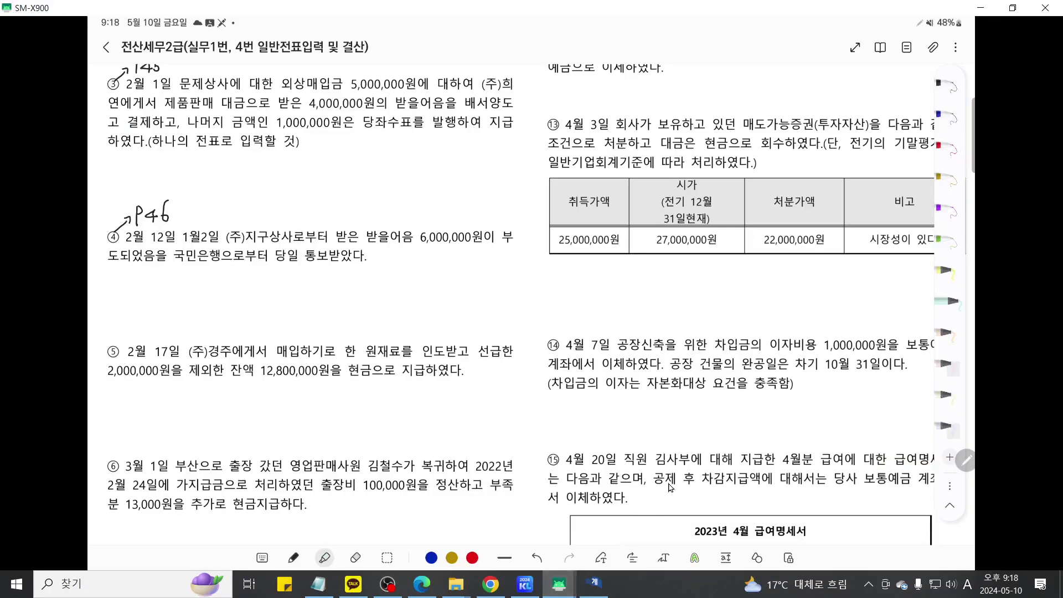
pyautogui.scroll(-3, 669, 487)
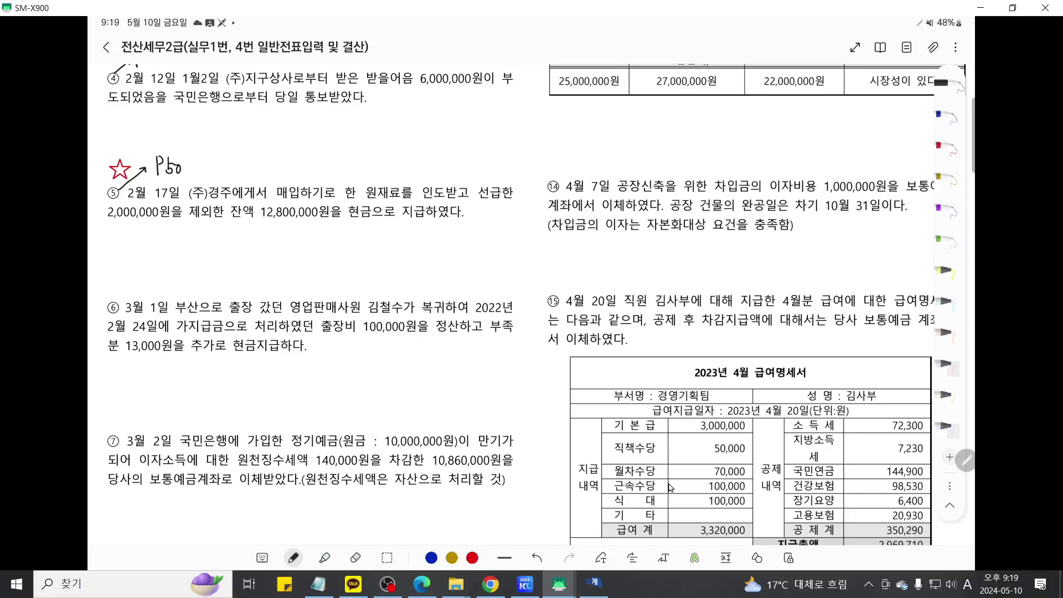
# - Switch to the 일반전표입력 window and look up the vouchers for February 17
pyautogui.click(592, 581)
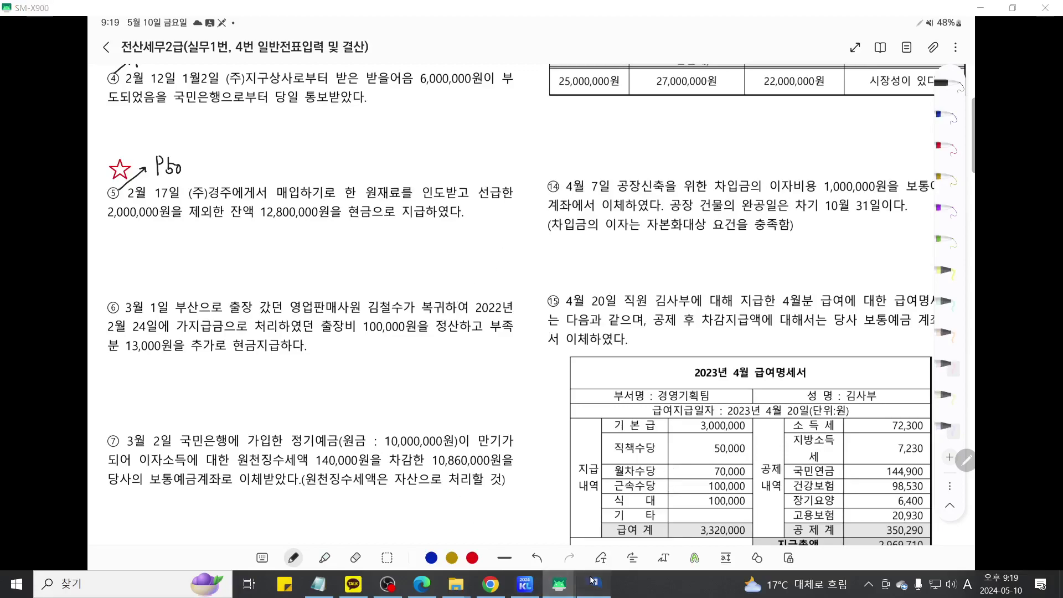
pyautogui.click(191, 103)
pyautogui.write('1')
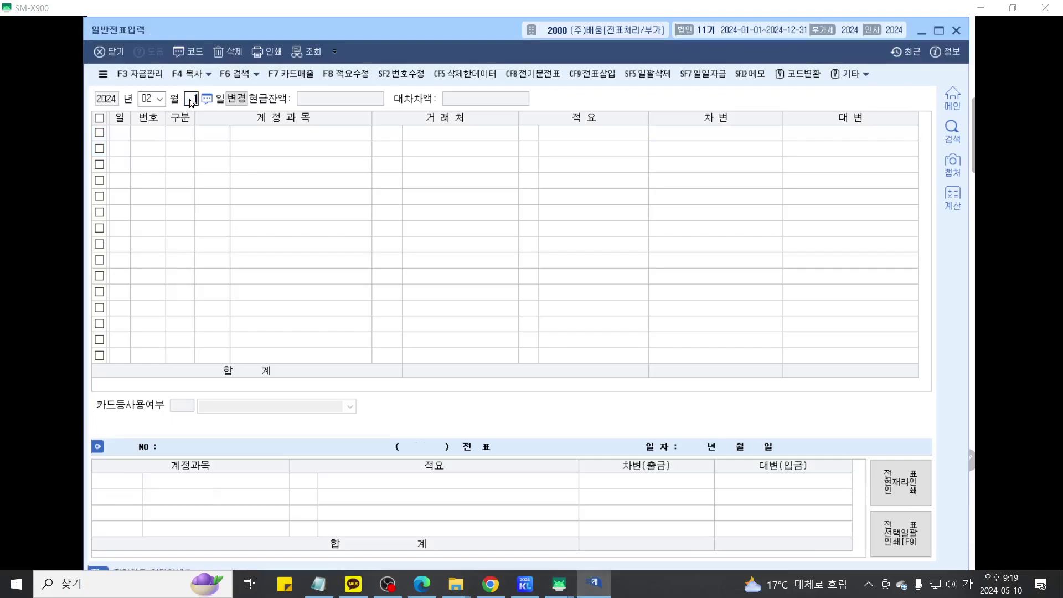
pyautogui.write('7')
pyautogui.press('Return')
# - Magnify the 선급금, 현금 and 원재료 rows of the February 17 voucher, and return to the notes at problem ⑥
pyautogui.hotkey('ctrl', '1')
pyautogui.scroll(2, 677, 191)
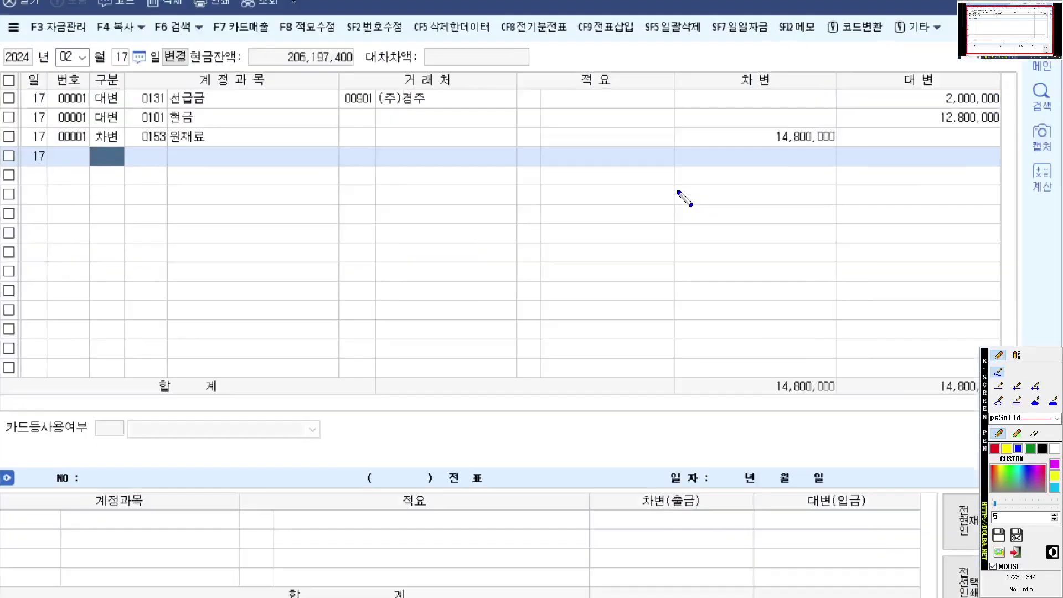
pyautogui.scroll(1, 678, 192)
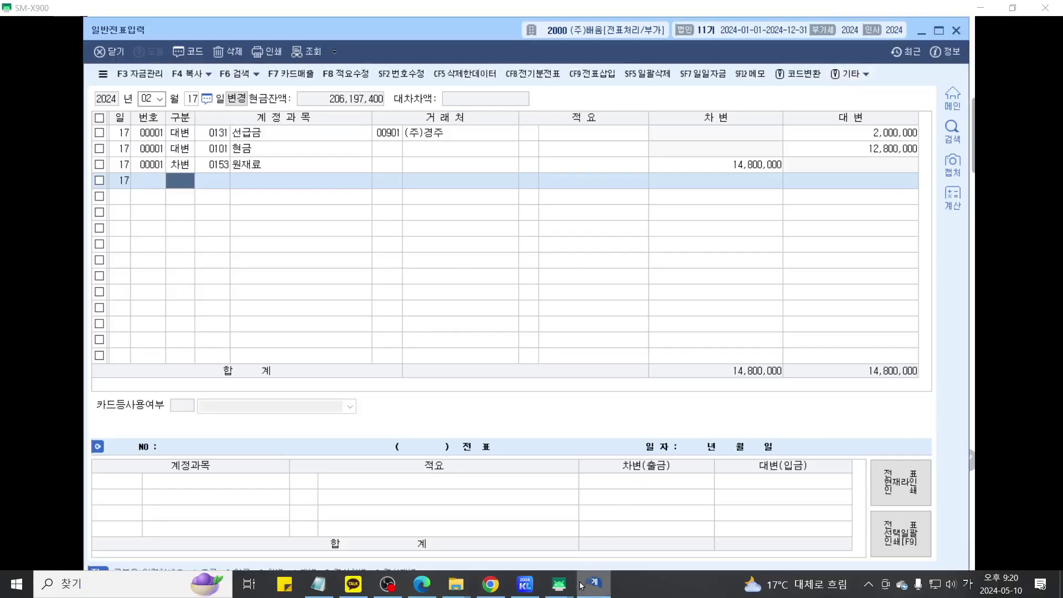
pyautogui.click(572, 585)
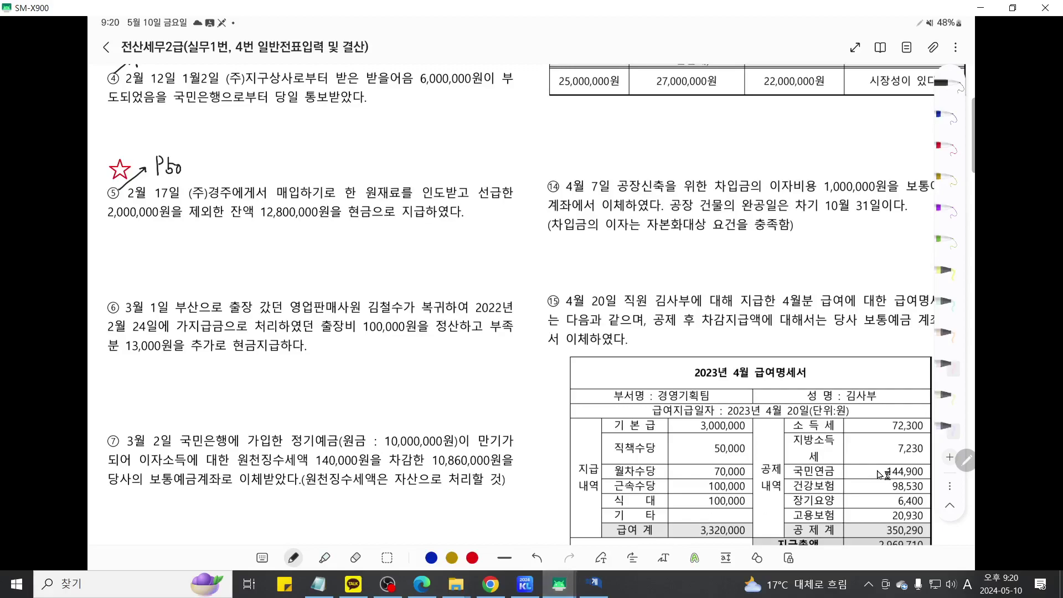
pyautogui.scroll(-2, 881, 474)
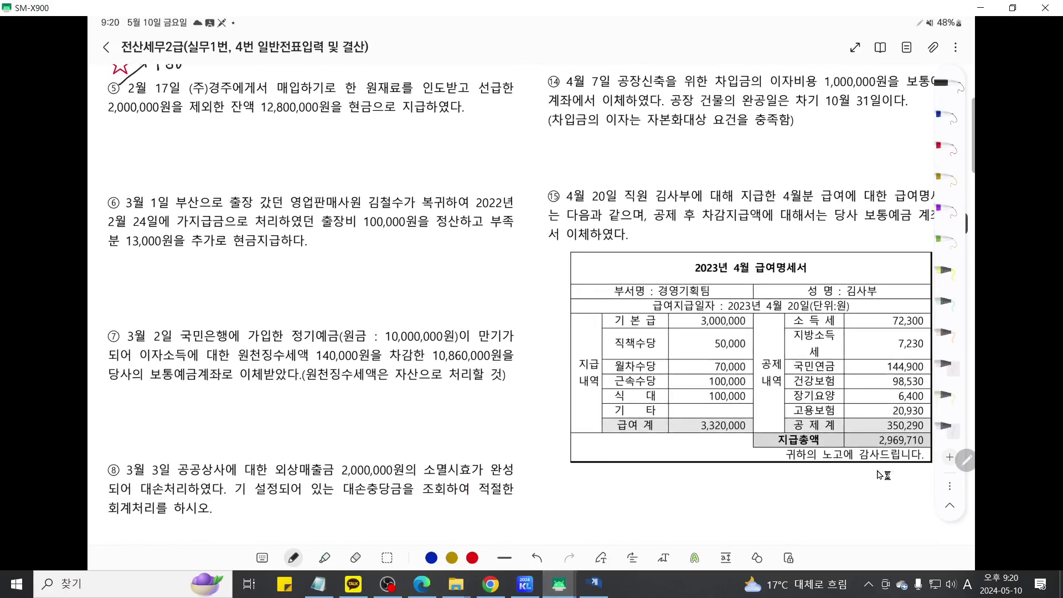